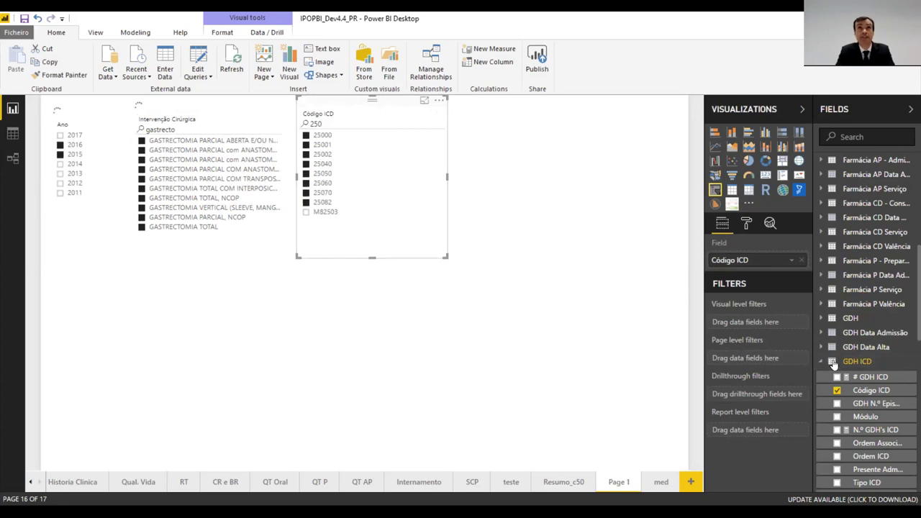
# Add a slicer for Grupo Localização Topográfica Agrupador from Registo Oncológico IPOP beside the Código ICD slicer.
pyautogui.moveTo(909, 328); pyautogui.dragTo(910, 482)
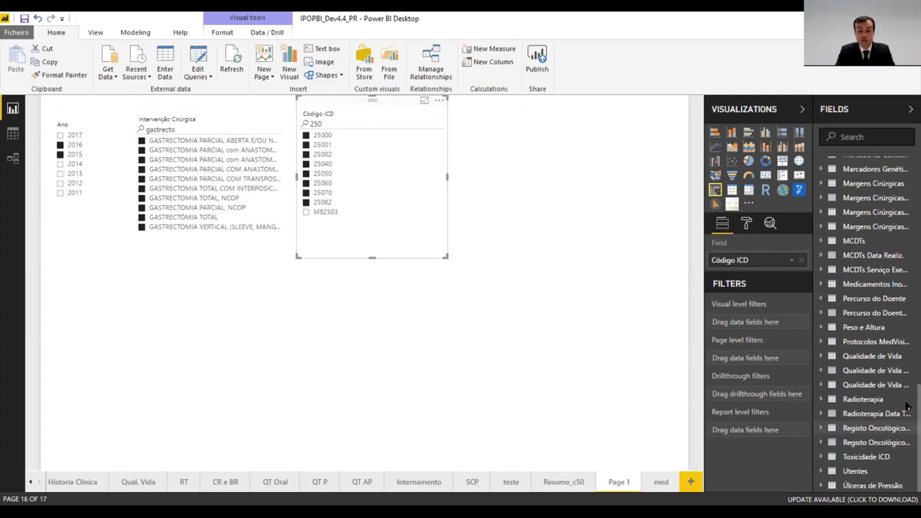
pyautogui.click(892, 428)
pyautogui.scroll(-4, 864, 360)
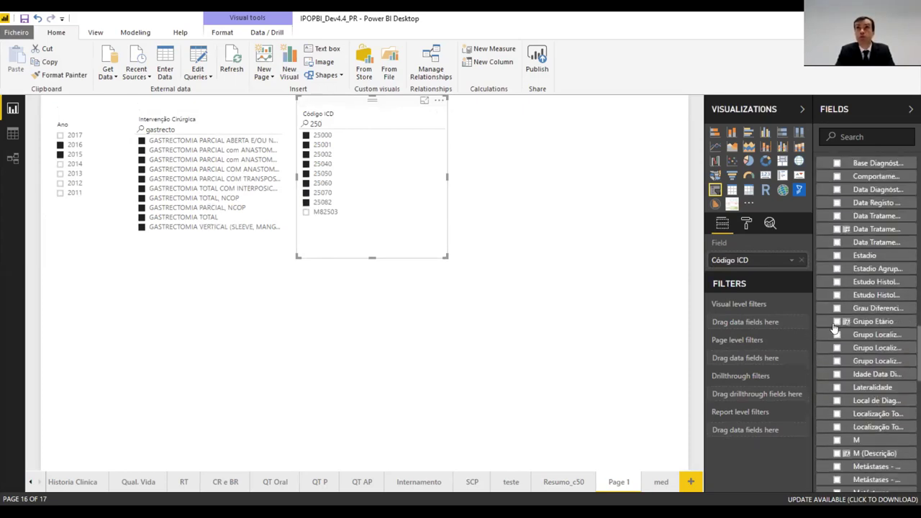
pyautogui.moveTo(814, 327); pyautogui.dragTo(781, 326)
pyautogui.moveTo(868, 349); pyautogui.dragTo(533, 122)
pyautogui.click(685, 191)
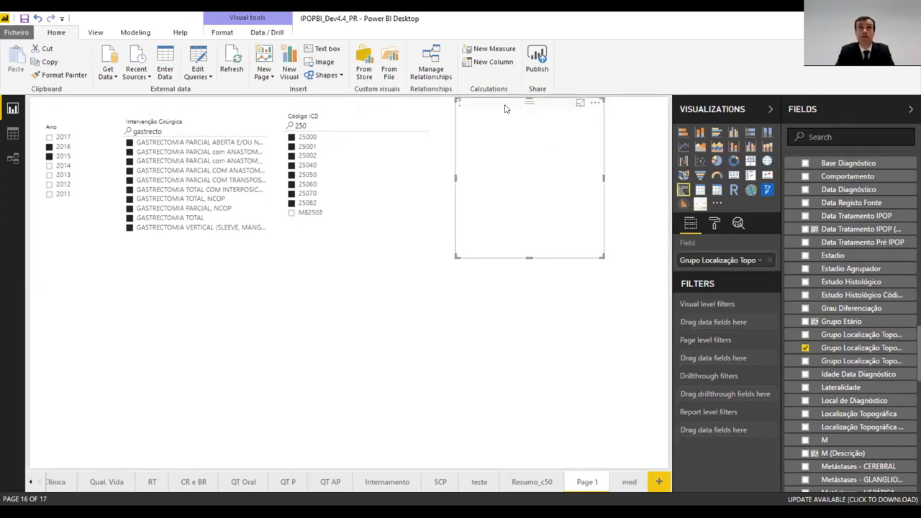
# Filter the topographic group slicer to C16 Estômago and adjust the slicer's size.
pyautogui.click(433, 139)
pyautogui.moveTo(498, 259); pyautogui.dragTo(506, 237)
pyautogui.click(633, 288)
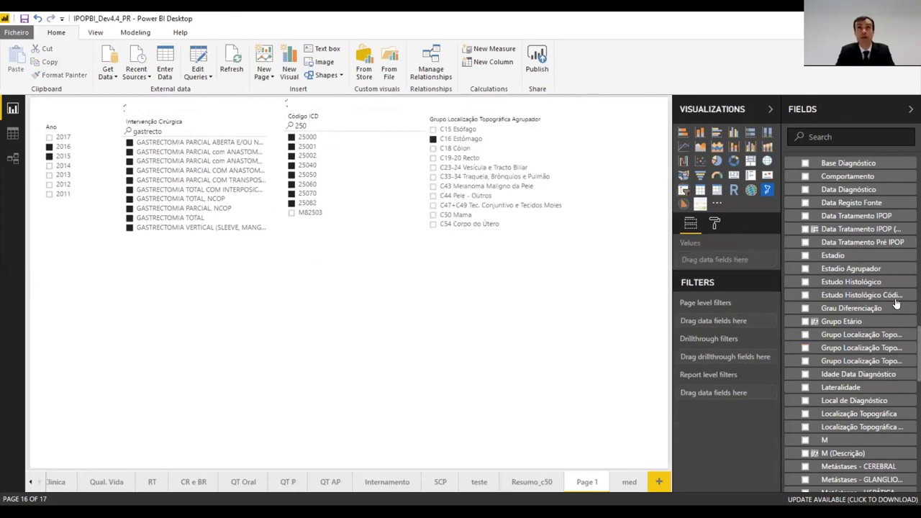
# Add a card showing N.º de Doentes from Utentes and place it below the topographic group slicer.
pyautogui.moveTo(913, 338); pyautogui.dragTo(911, 489)
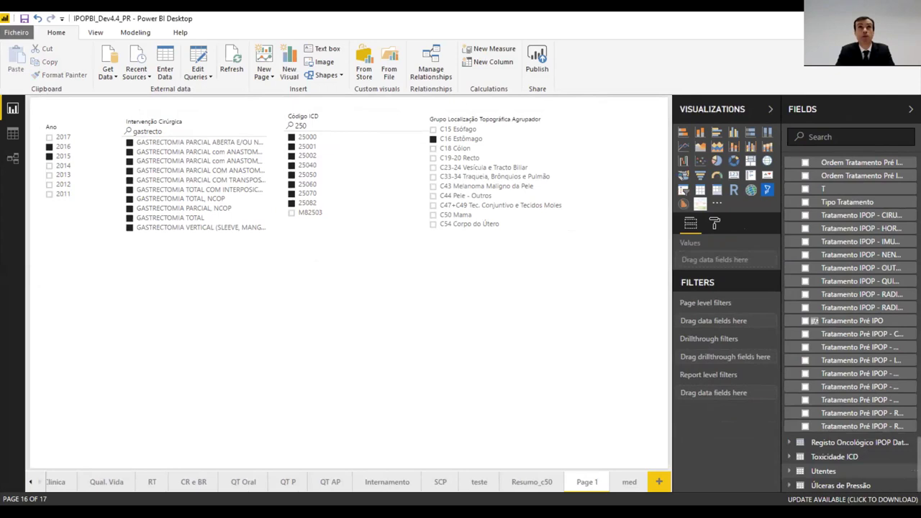
pyautogui.click(824, 471)
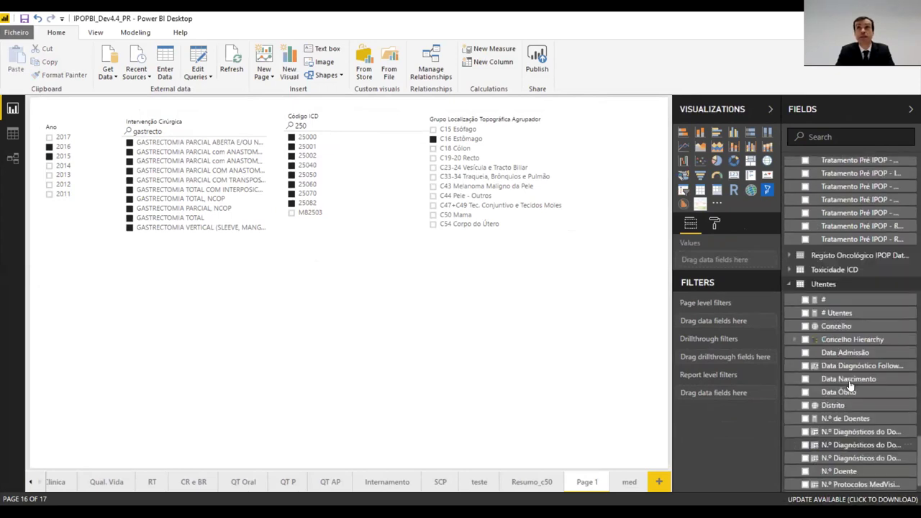
pyautogui.scroll(-1, 850, 386)
pyautogui.moveTo(851, 380); pyautogui.dragTo(580, 308)
pyautogui.click(734, 176)
pyautogui.moveTo(603, 240); pyautogui.dragTo(629, 242)
pyautogui.moveTo(594, 398); pyautogui.dragTo(605, 338)
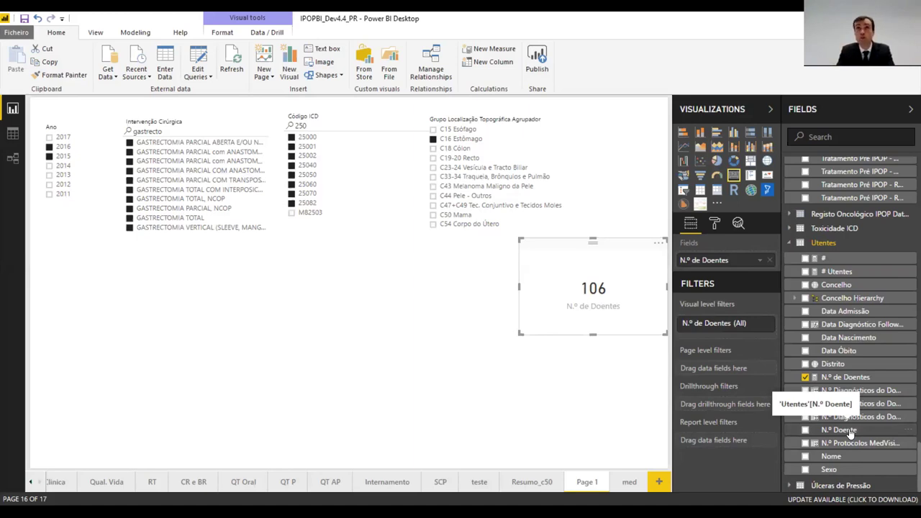
# Create a table in the report page's lower-left area with N.º Doente and Data Óbito, showing Data Óbito as a plain date.
pyautogui.moveTo(850, 432); pyautogui.dragTo(128, 383)
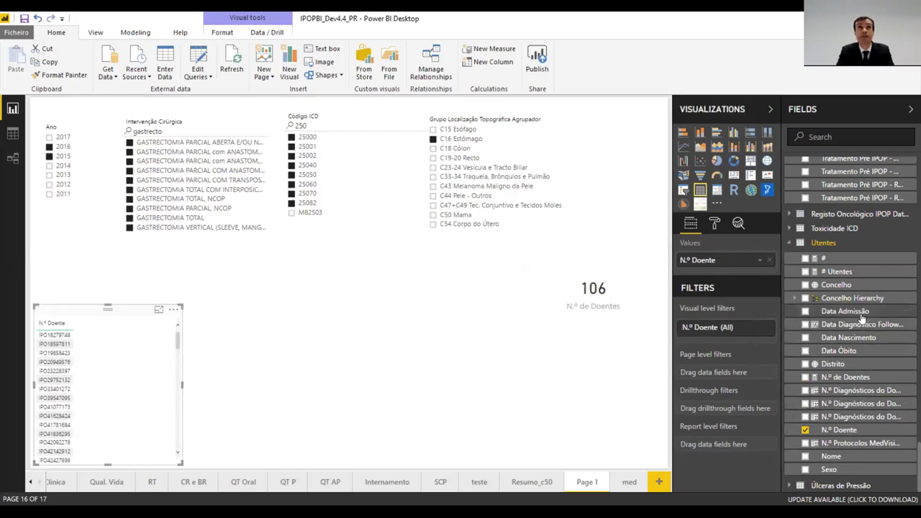
pyautogui.moveTo(839, 351); pyautogui.dragTo(121, 347)
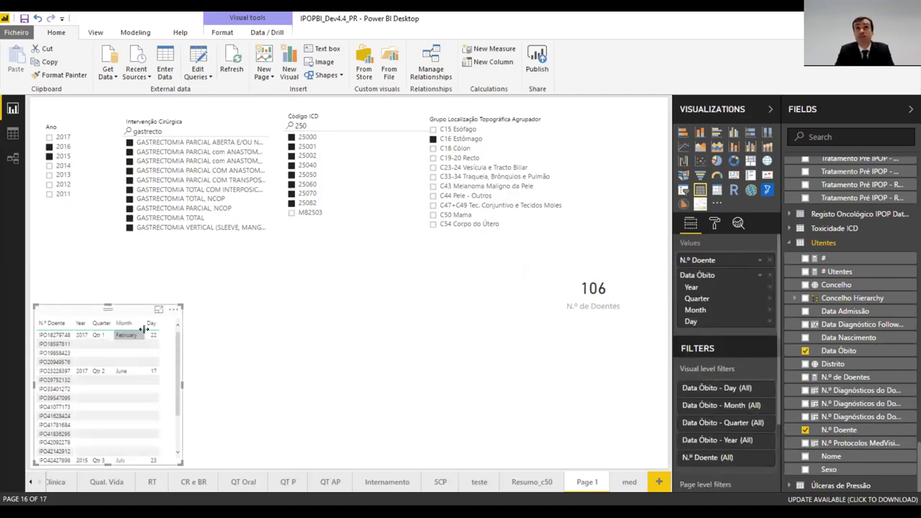
pyautogui.click(761, 275)
pyautogui.click(785, 315)
# Add Data Nascimento to the patient table, keep only its Year level, and widen the table slightly.
pyautogui.moveTo(847, 337); pyautogui.dragTo(79, 356)
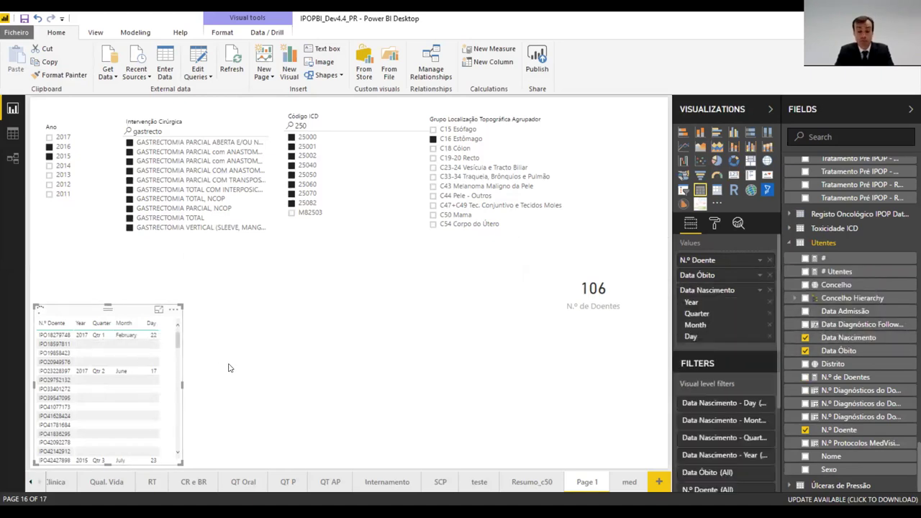
pyautogui.click(770, 313)
pyautogui.click(770, 314)
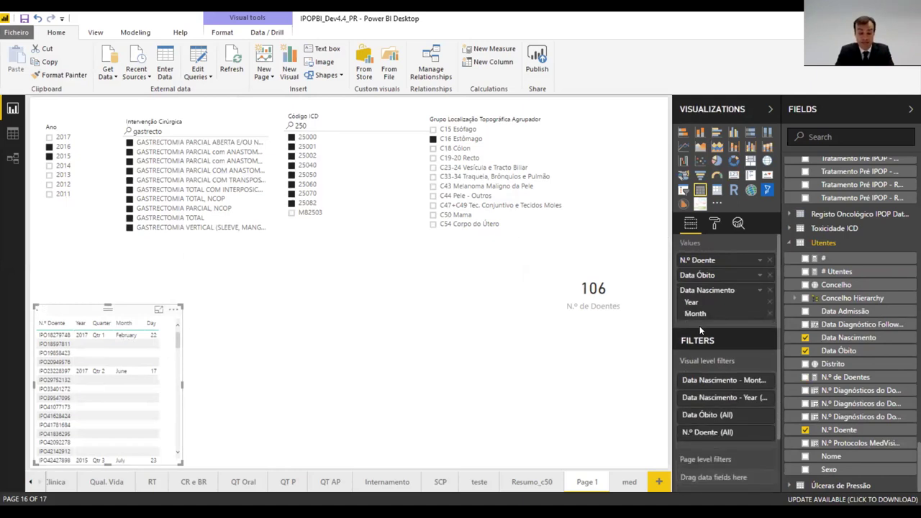
pyautogui.click(770, 314)
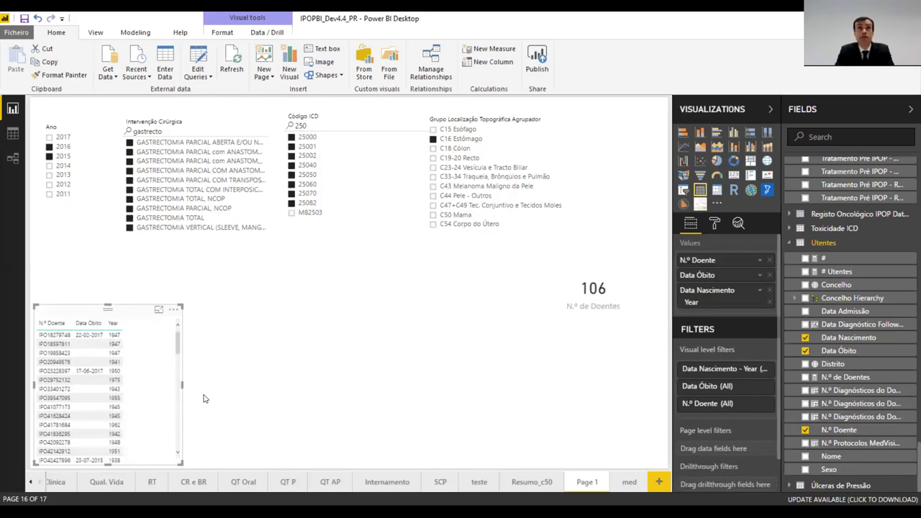
pyautogui.moveTo(184, 389); pyautogui.dragTo(207, 389)
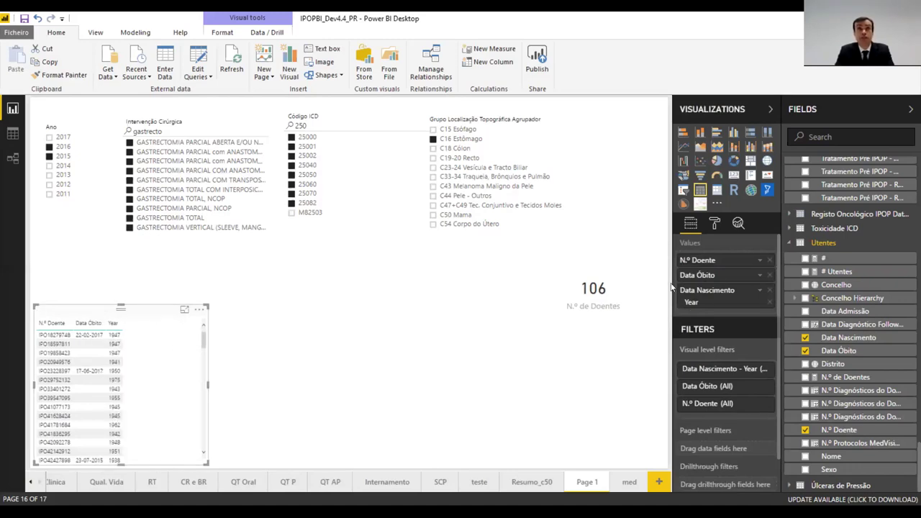
# Add Data Diagnóstico from Registo Oncológico IPOP to the patient table.
pyautogui.scroll(10, 870, 267)
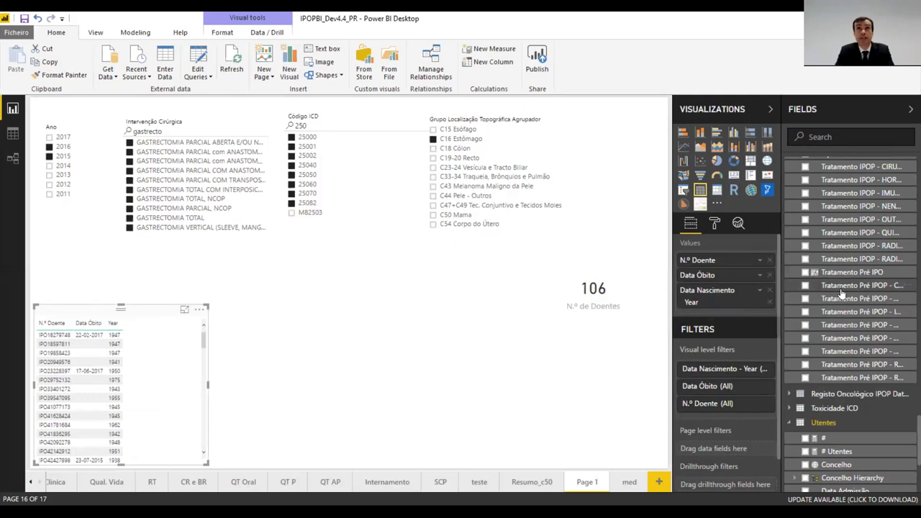
pyautogui.scroll(12, 870, 283)
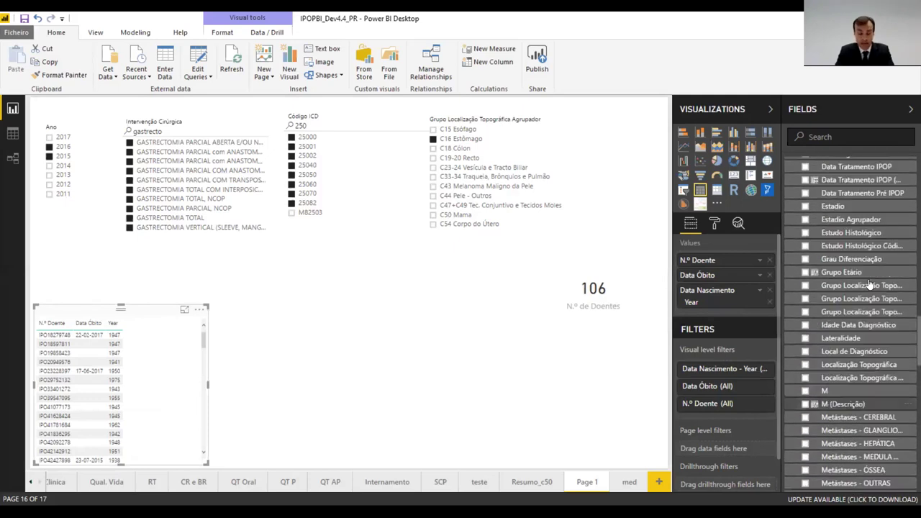
pyautogui.moveTo(866, 322); pyautogui.dragTo(173, 345)
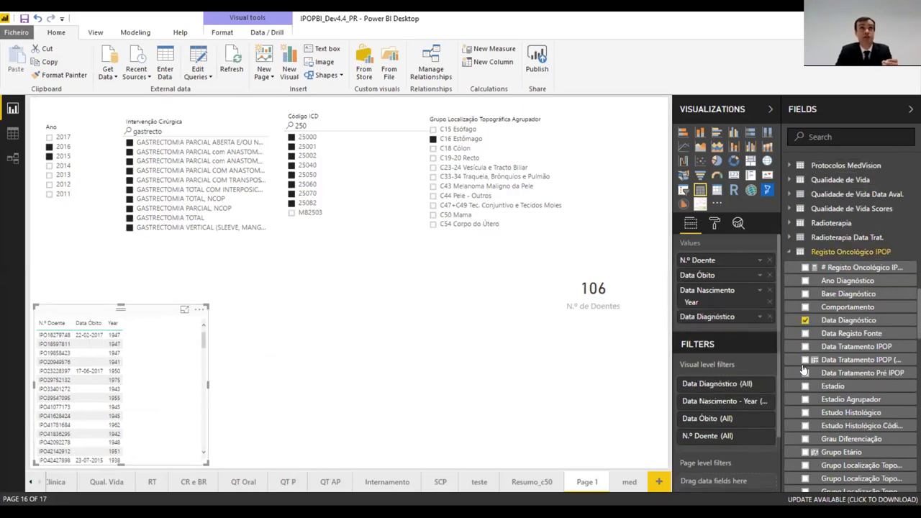
# Add the # measure from Utentes to the patient table and widen the table across most of the page.
pyautogui.scroll(-15, 909, 311)
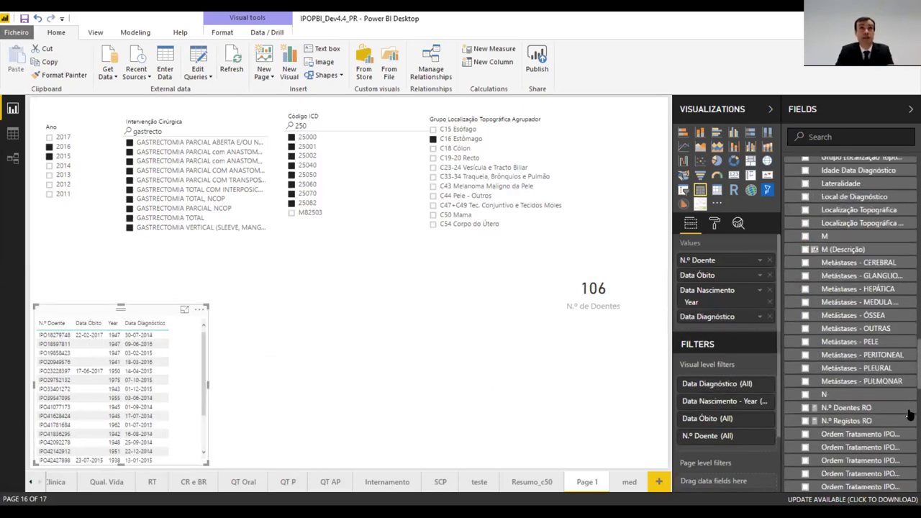
pyautogui.moveTo(824, 329); pyautogui.dragTo(180, 371)
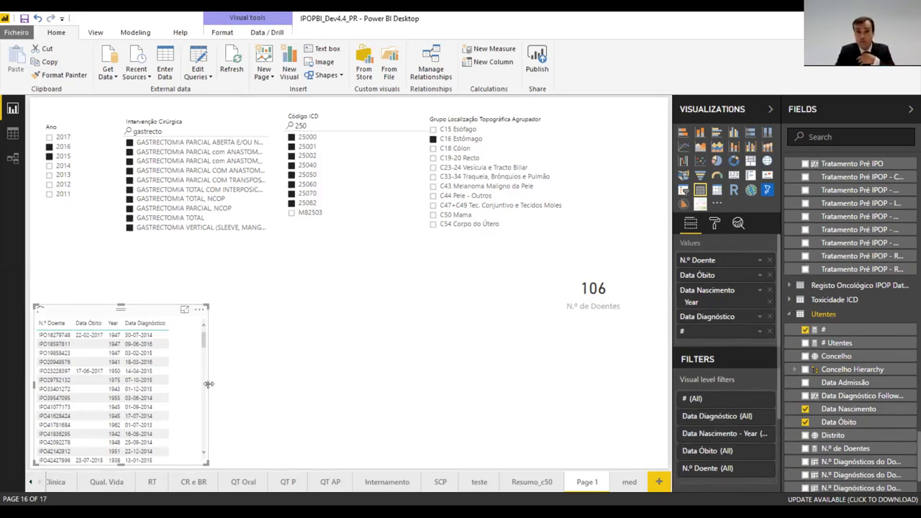
pyautogui.click(210, 390)
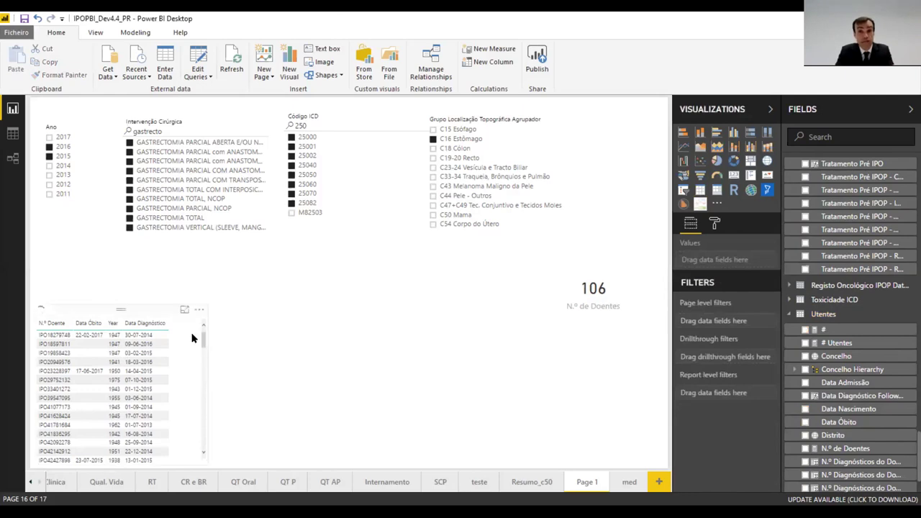
pyautogui.click(211, 388)
pyautogui.moveTo(211, 392); pyautogui.dragTo(468, 410)
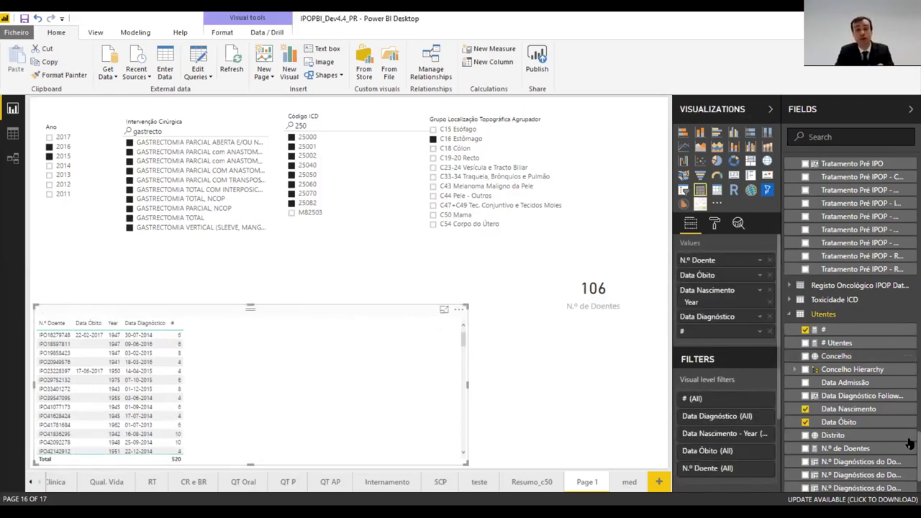
# Add Data Cirurgia, Intervenção Cirúrgica Código and Intervenção Cirúrgica from Cirurgias to the patient table.
pyautogui.moveTo(908, 445); pyautogui.dragTo(908, 154)
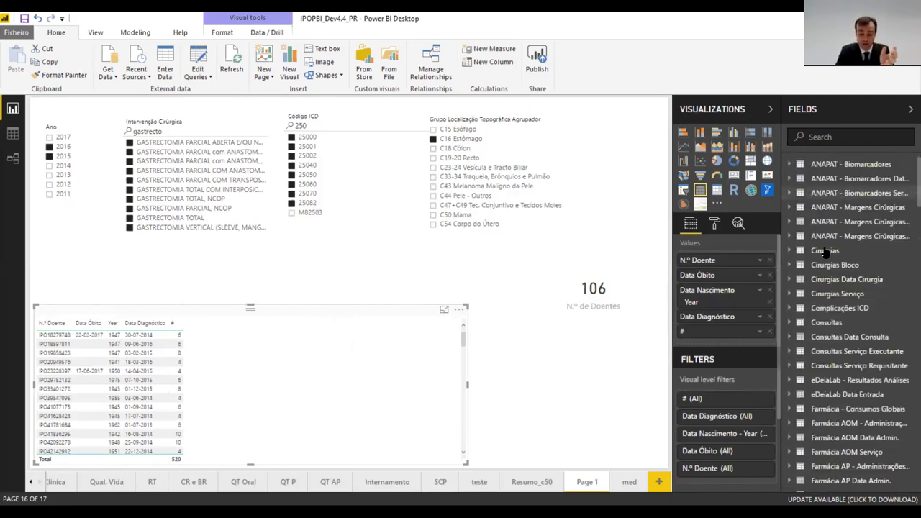
pyautogui.click(788, 252)
pyautogui.moveTo(842, 305); pyautogui.dragTo(266, 346)
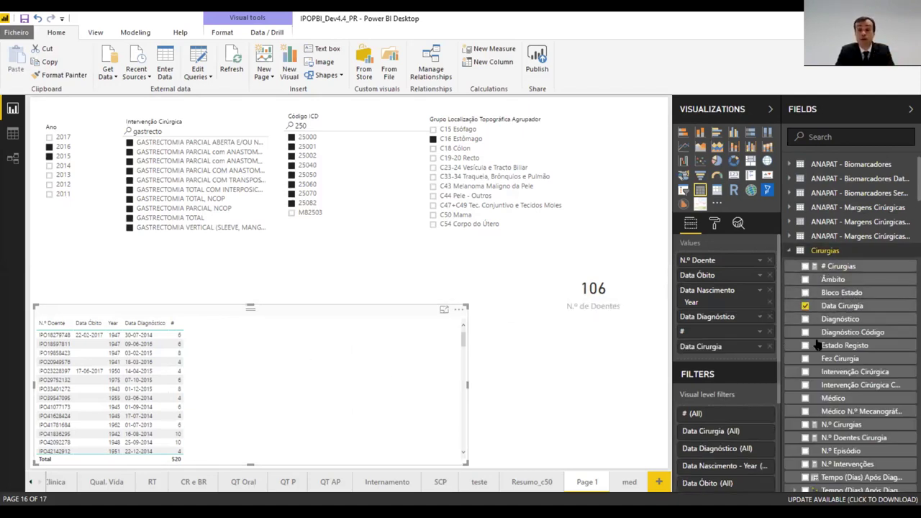
pyautogui.moveTo(872, 388); pyautogui.dragTo(216, 346)
pyautogui.moveTo(828, 372); pyautogui.dragTo(274, 352)
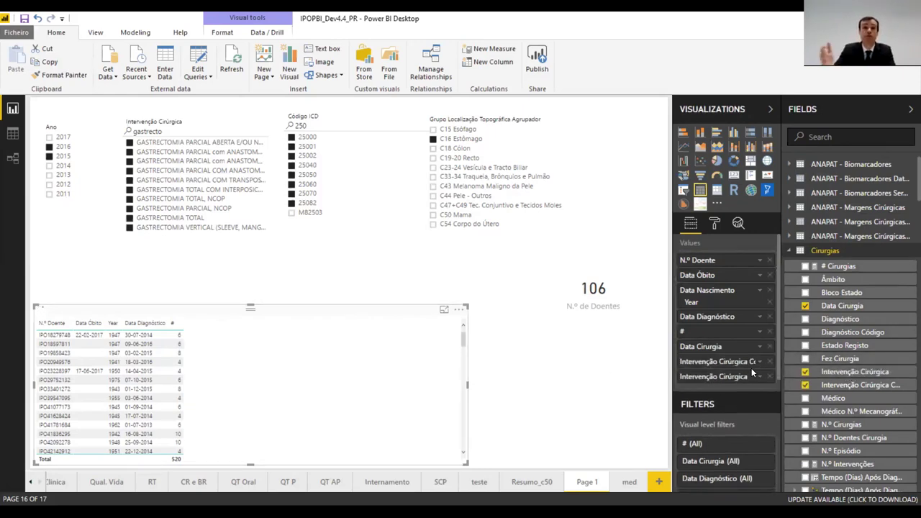
# Move # to the last column of the patient table and adjust the table's width.
pyautogui.moveTo(698, 331); pyautogui.dragTo(707, 385)
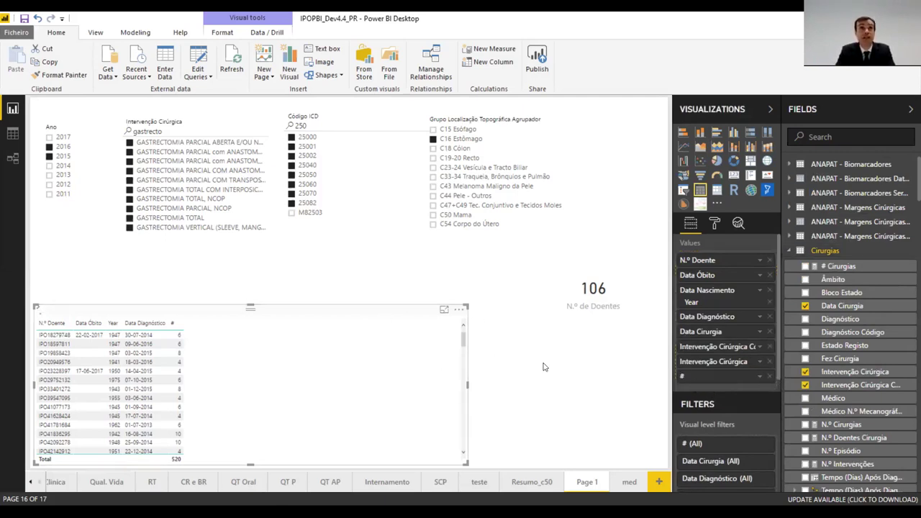
pyautogui.click(564, 386)
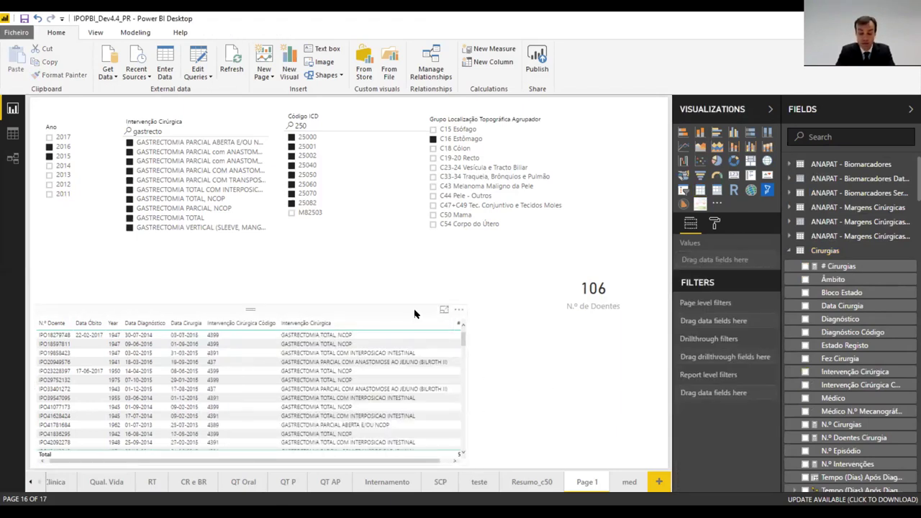
pyautogui.click(485, 367)
pyautogui.moveTo(468, 384); pyautogui.dragTo(539, 387)
pyautogui.moveTo(480, 389); pyautogui.dragTo(465, 390)
pyautogui.click(552, 403)
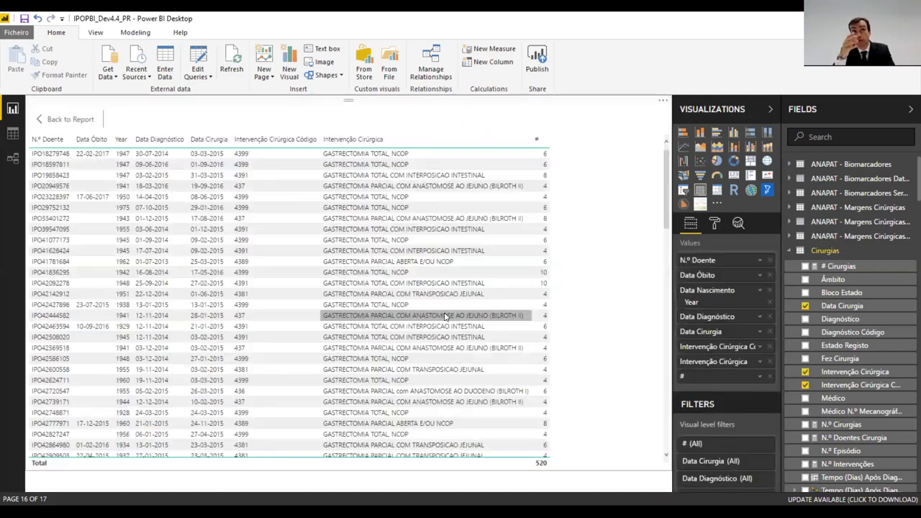
# Shorten the patient table on the report page and review its rows in focus mode, returning to the report.
pyautogui.click(442, 310)
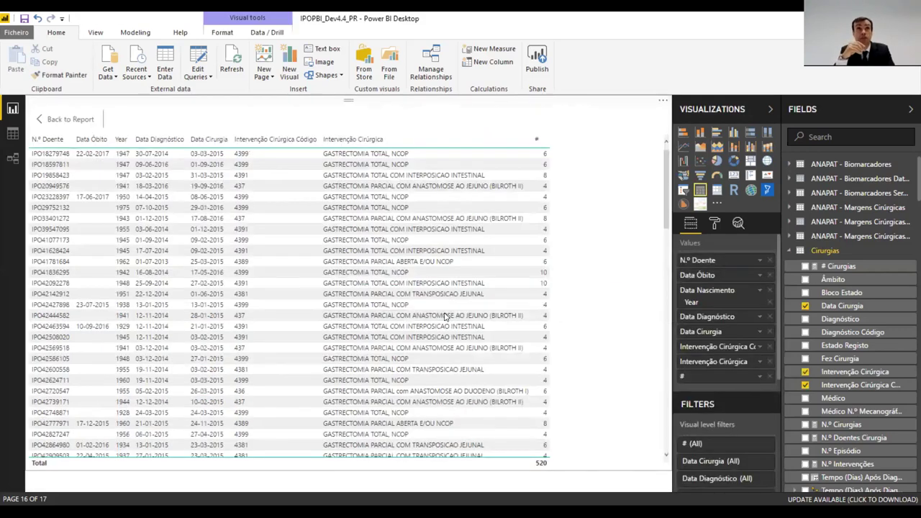
pyautogui.click(73, 119)
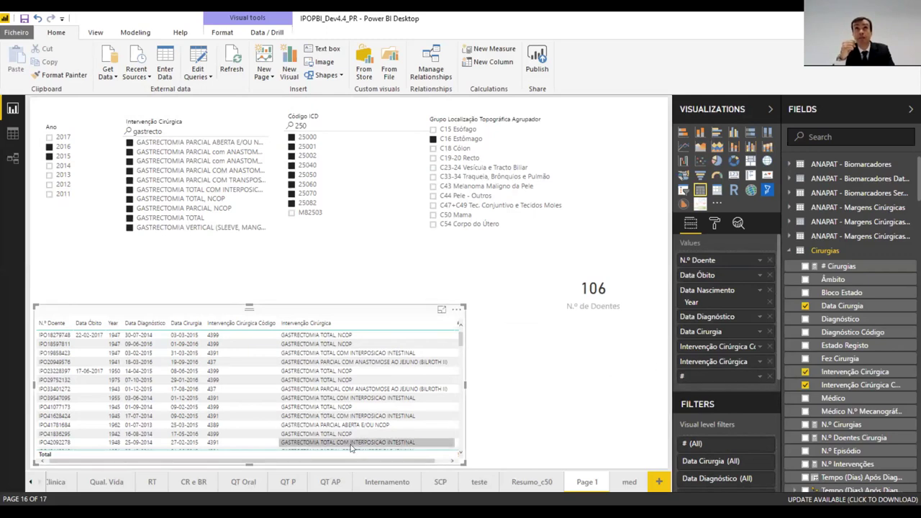
pyautogui.moveTo(248, 466); pyautogui.dragTo(254, 431)
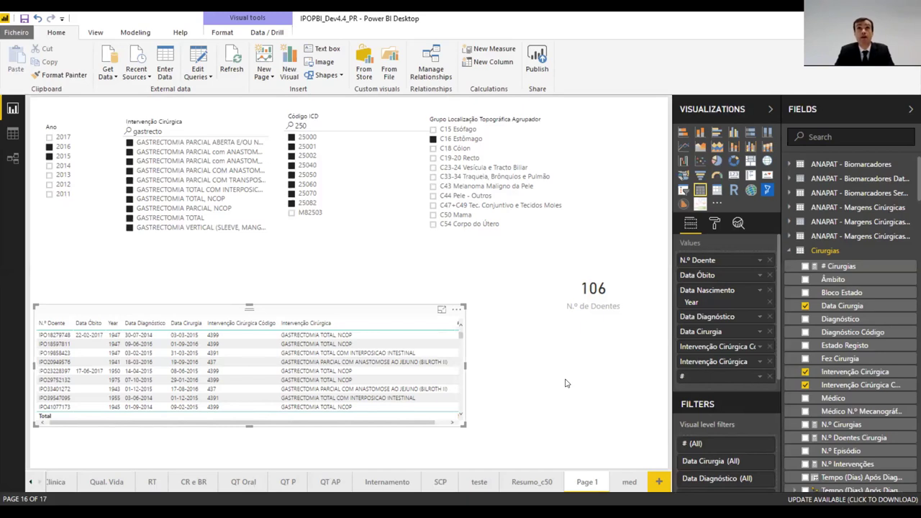
pyautogui.click(442, 309)
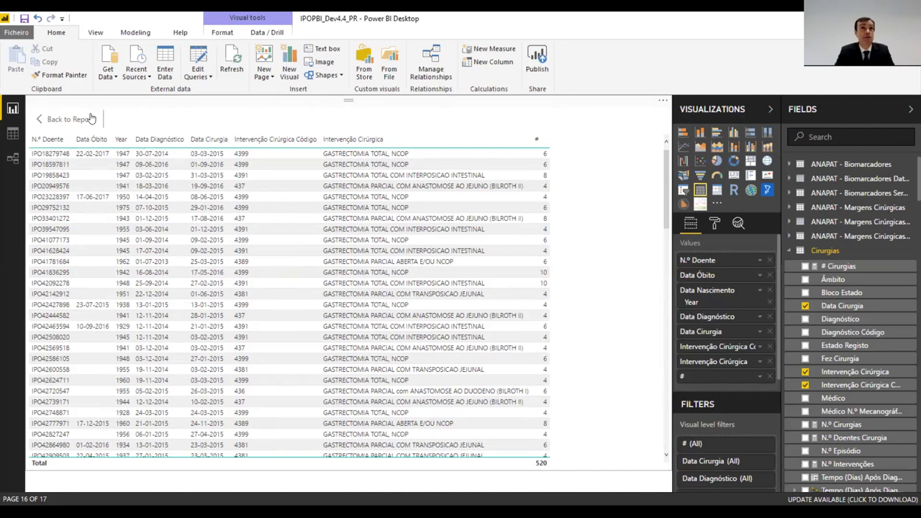
pyautogui.click(90, 119)
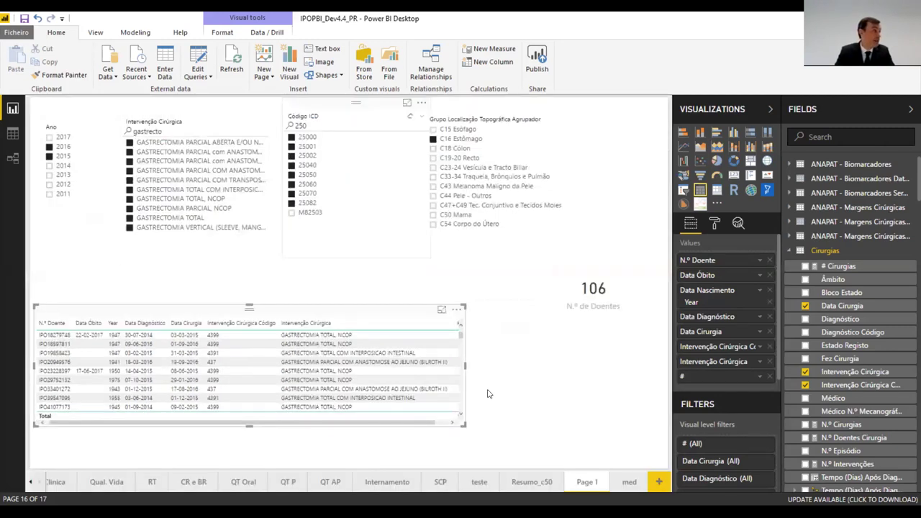
# Export the patient table's data to the desktop folder as the CSV file data.csv.
pyautogui.click(457, 309)
pyautogui.click(494, 135)
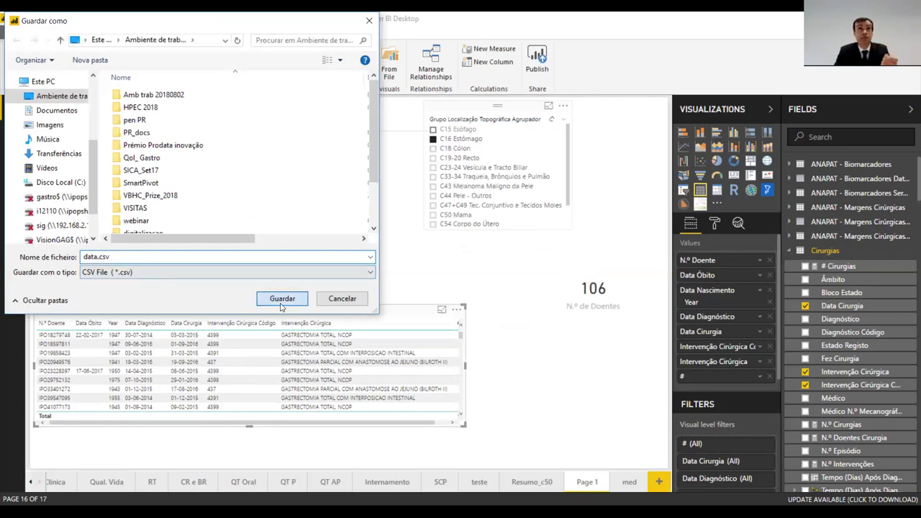
pyautogui.click(280, 302)
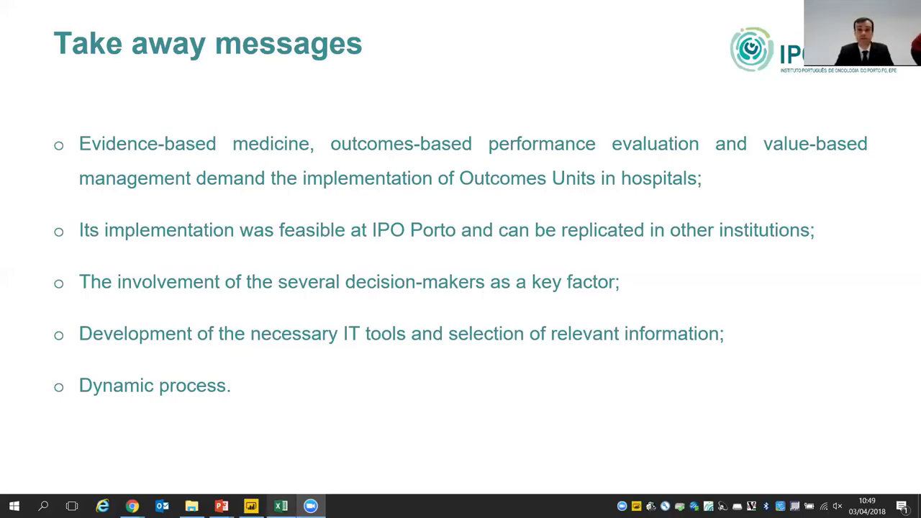
# Switch to data.csv in Excel and split column A into separate columns as delimited text, adding the comma as a delimiter.
pyautogui.click(282, 503)
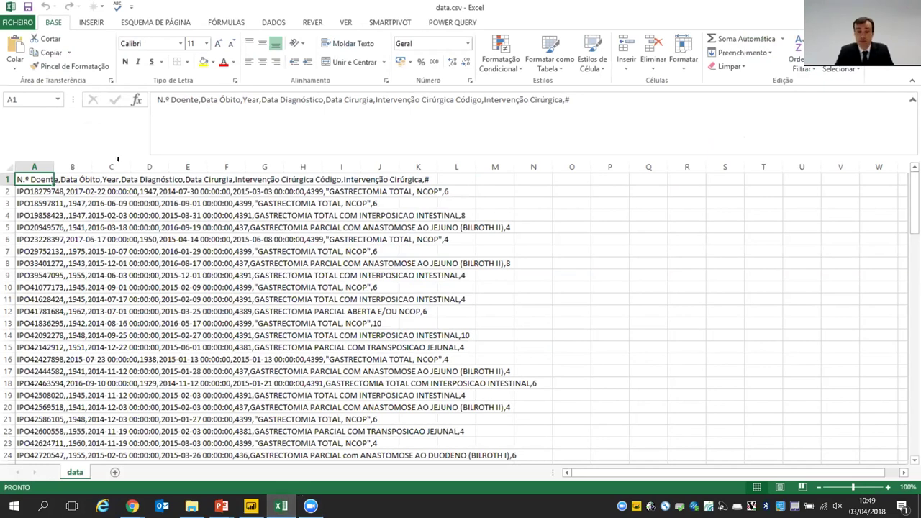
pyautogui.hotkey('ctrl', 'space')
pyautogui.click(273, 22)
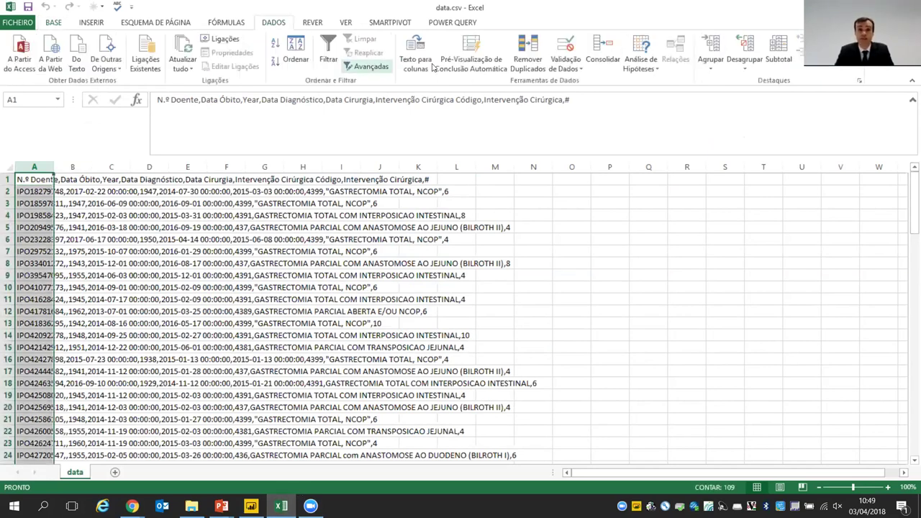
pyautogui.click(418, 62)
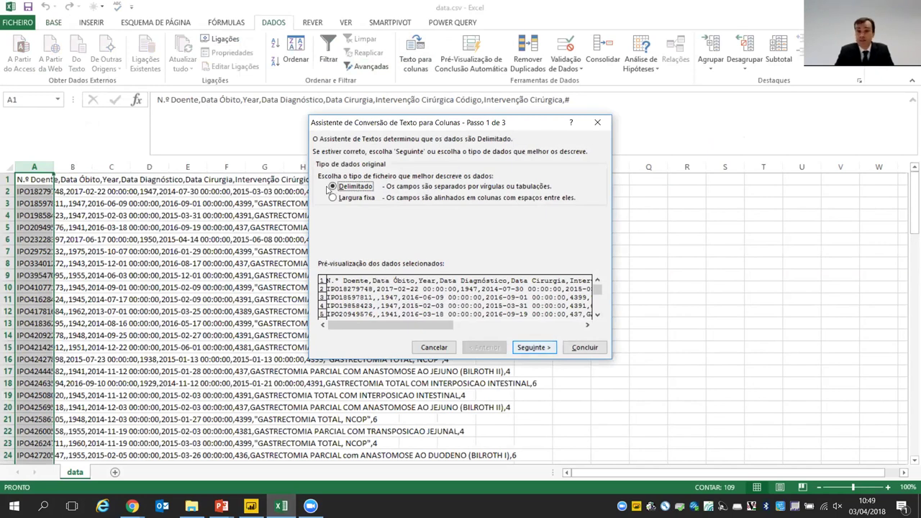
pyautogui.click(534, 347)
pyautogui.click(534, 347)
pyautogui.click(485, 347)
pyautogui.hotkey('alt', 'v')
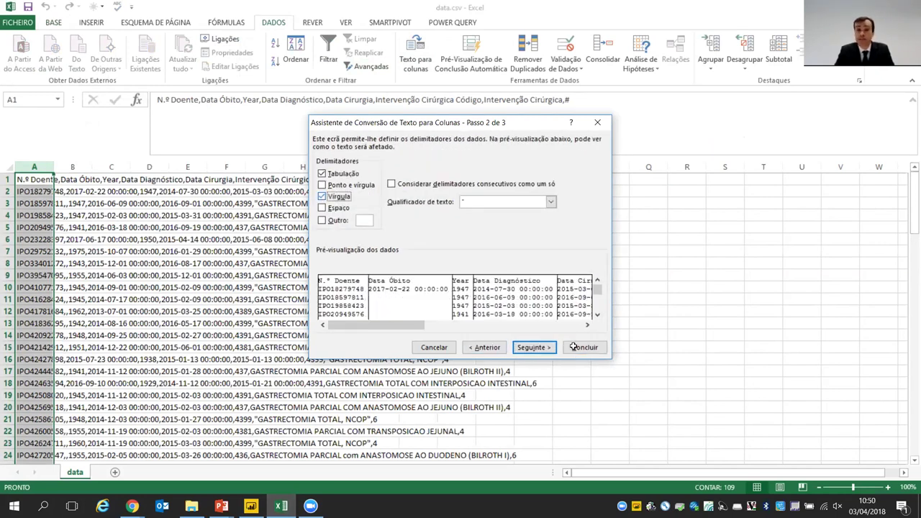
pyautogui.click(580, 347)
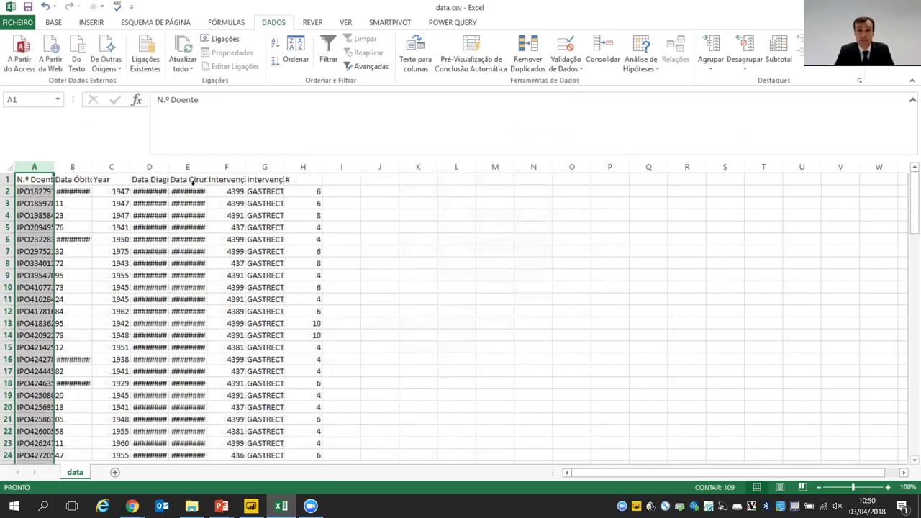
# Fit the width of all columns in the data sheet to their contents and clear the sheet selection.
pyautogui.click(10, 167)
pyautogui.doubleClick(54, 167)
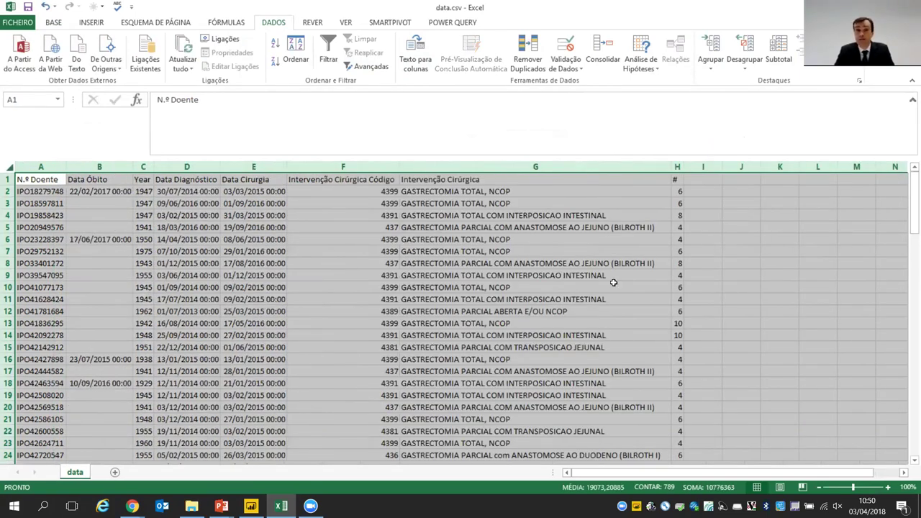
pyautogui.click(736, 314)
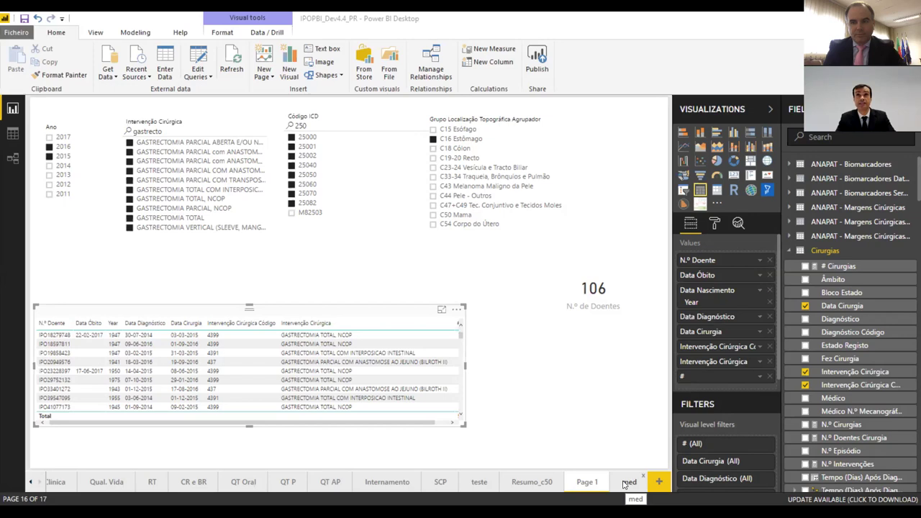
# On the med page of the Power BI report, add 2016 and 2017 to the Ano slicer selection alongside 2015.
pyautogui.click(629, 482)
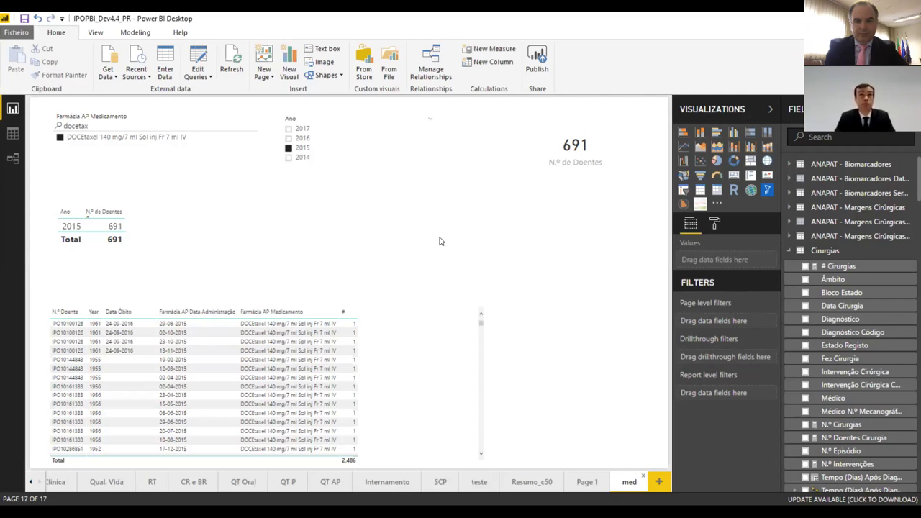
pyautogui.click(290, 135)
pyautogui.keyDown('ctrl'); pyautogui.click(289, 138); pyautogui.keyUp('ctrl')
pyautogui.keyDown('ctrl'); pyautogui.click(289, 128); pyautogui.keyUp('ctrl')
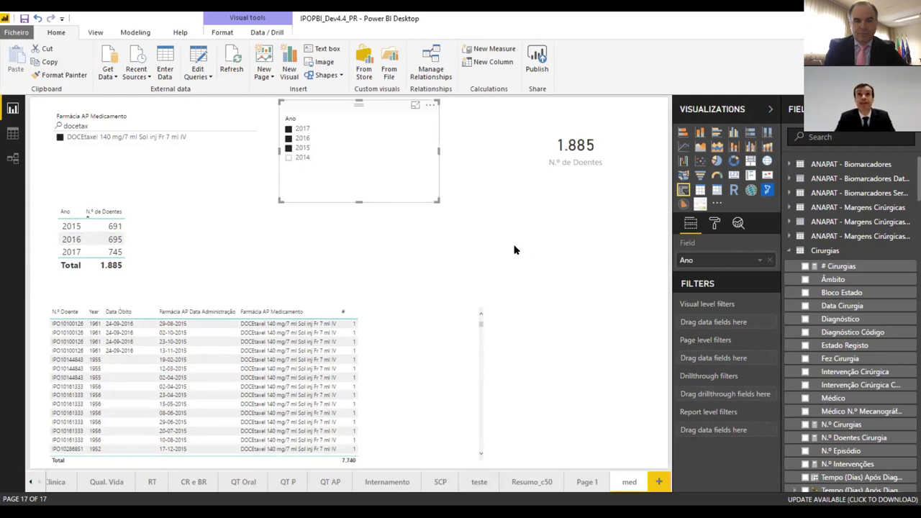
# Examine the Farmácia AP Data Admin. and Farmácia AP - Administrações fields and review the drug administration table in focus mode, returning to the report.
pyautogui.click(788, 253)
pyautogui.scroll(-1, 840, 415)
pyautogui.scroll(-5, 841, 415)
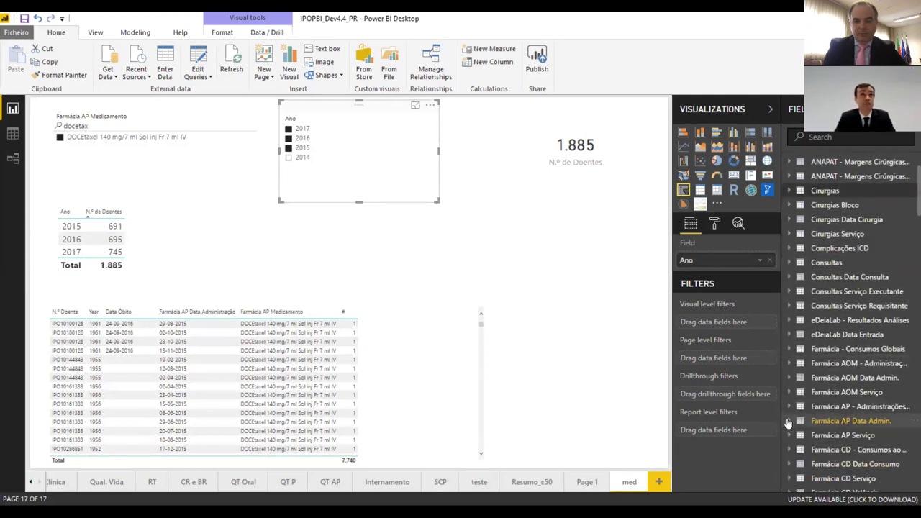
pyautogui.click(828, 422)
pyautogui.scroll(-4, 783, 411)
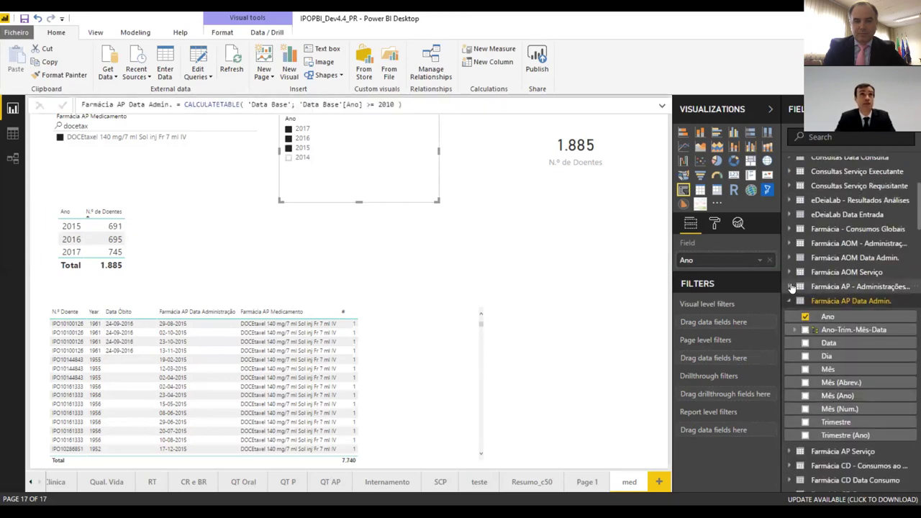
pyautogui.click(789, 287)
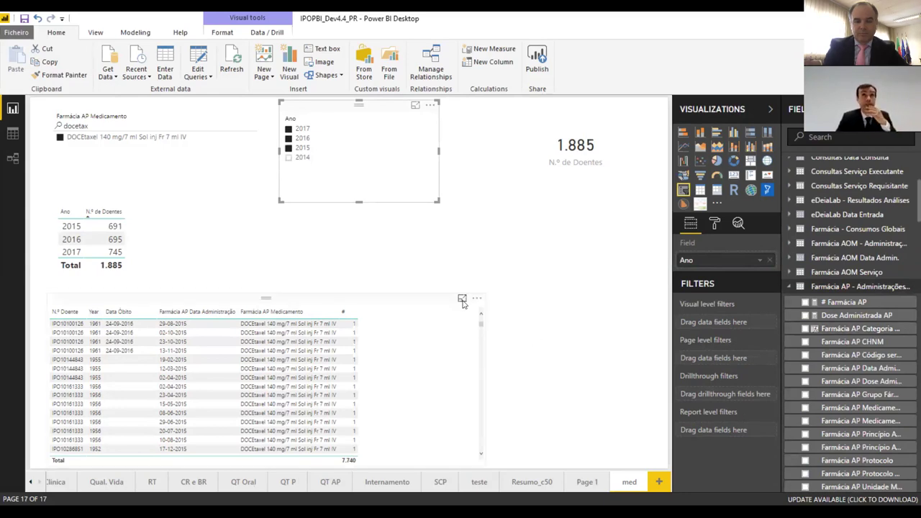
pyautogui.click(462, 300)
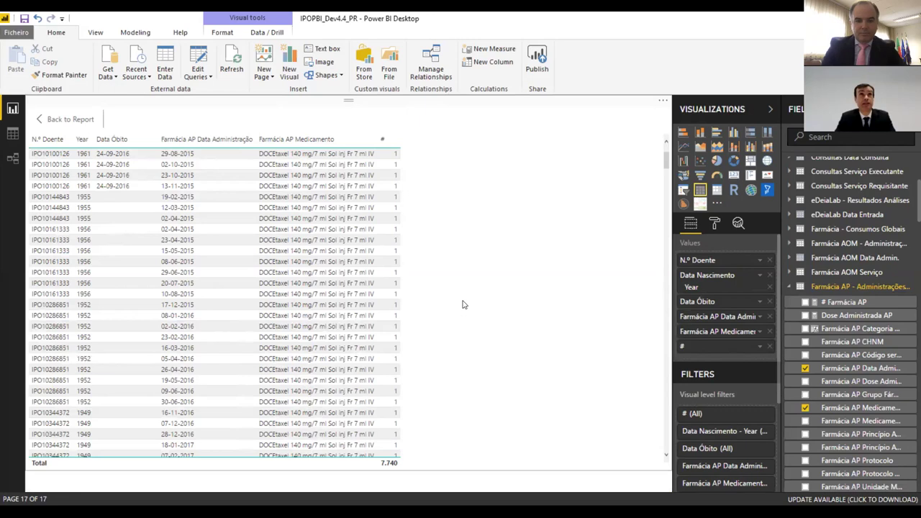
pyautogui.click(51, 124)
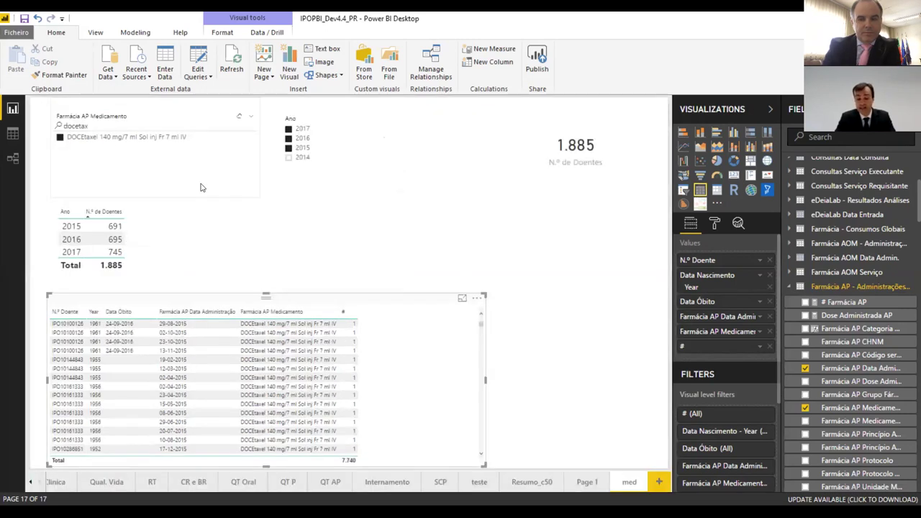